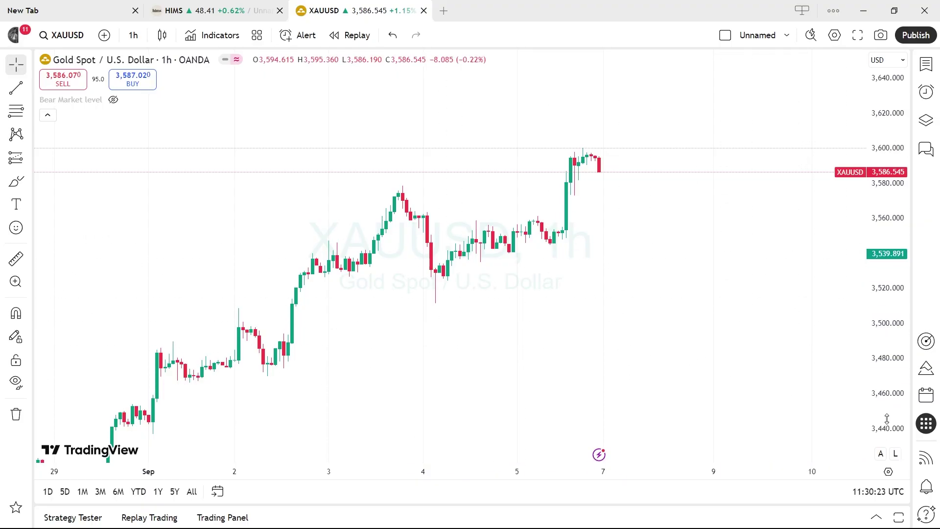
Step: Open the Products list from the right sidebar beside the XAUUSD 1-hour chart
click(926, 423)
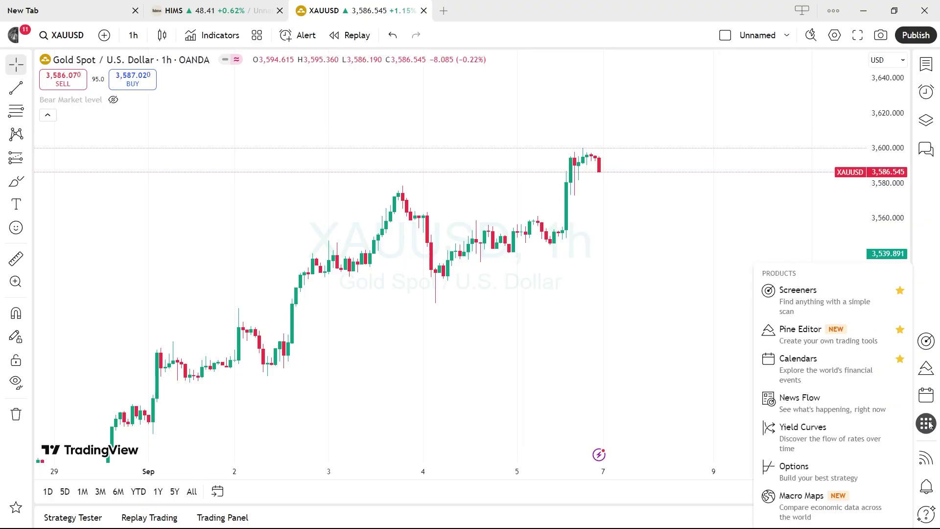
Step: Open Yield Curves with Sep 5, 2025 USA yields against one year ago, reviewing the maturity columns
click(794, 438)
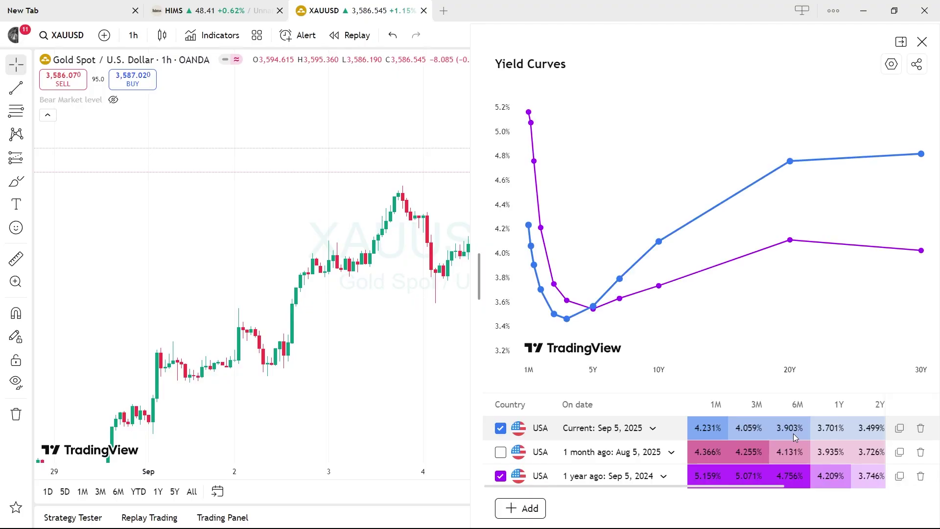
scroll(793, 433, right, 5)
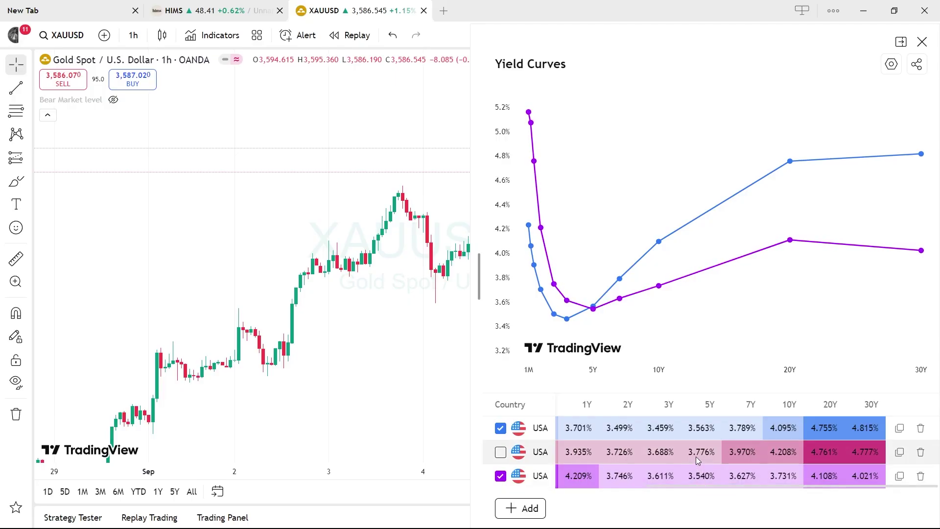
scroll(695, 457, left, 5)
scroll(696, 456, right, 5)
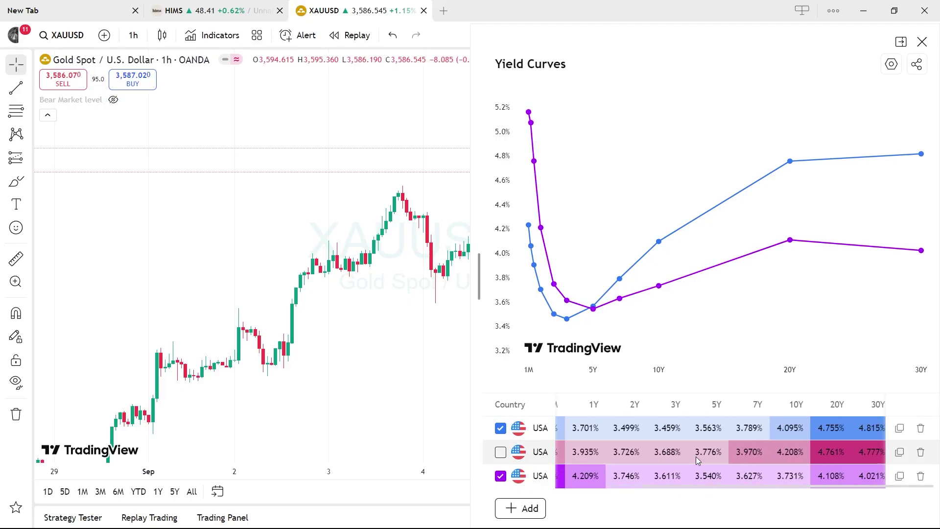
scroll(695, 456, left, 5)
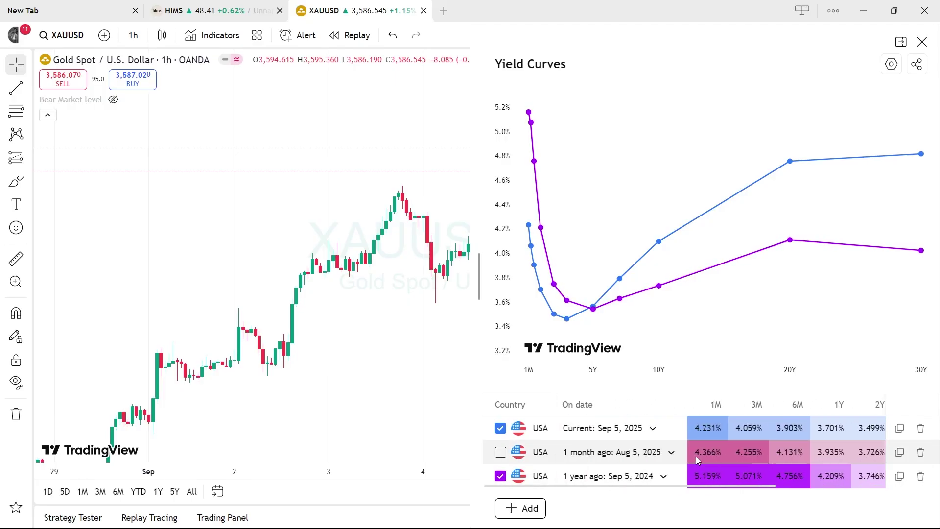
scroll(695, 457, right, 5)
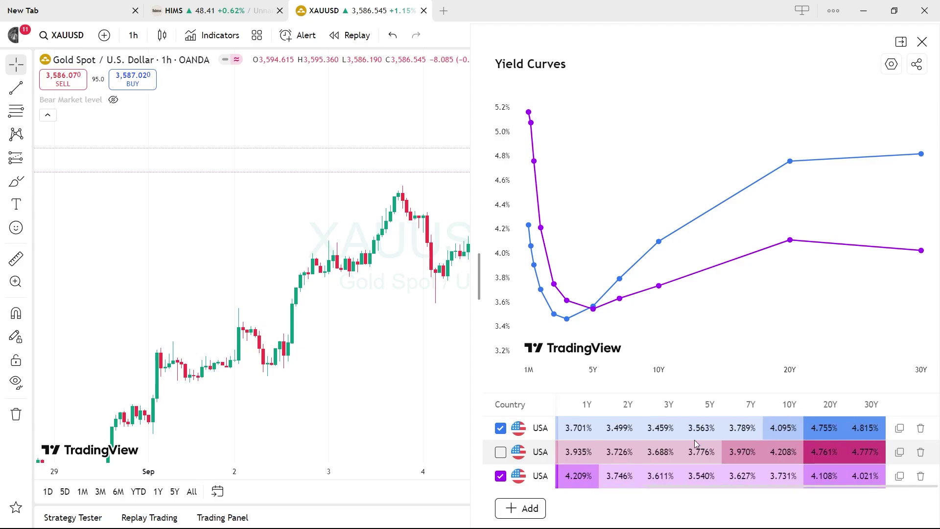
scroll(694, 440, left, 5)
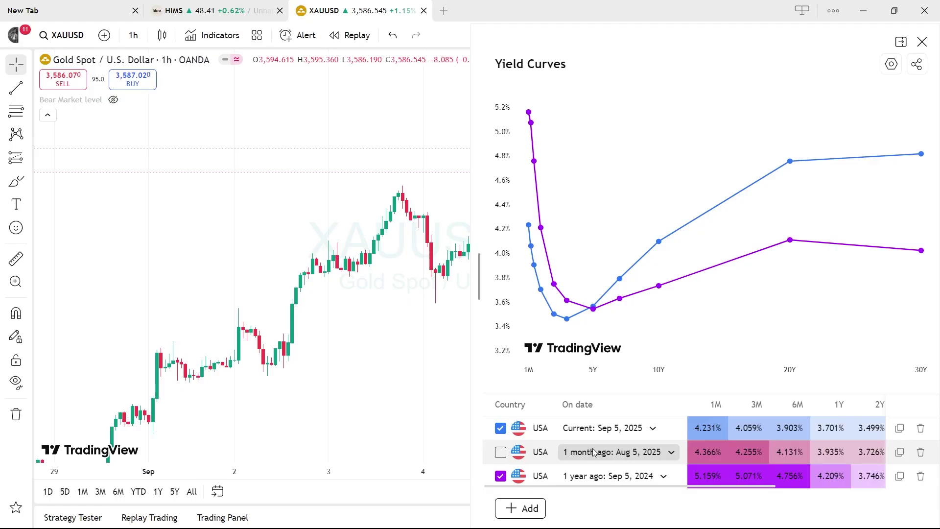
Step: In Brave, search 'ustreasuryyieldcurve' and open ustreasuryyieldcurve.com showing the 9/5/2025 curve
key(alt+Tab)
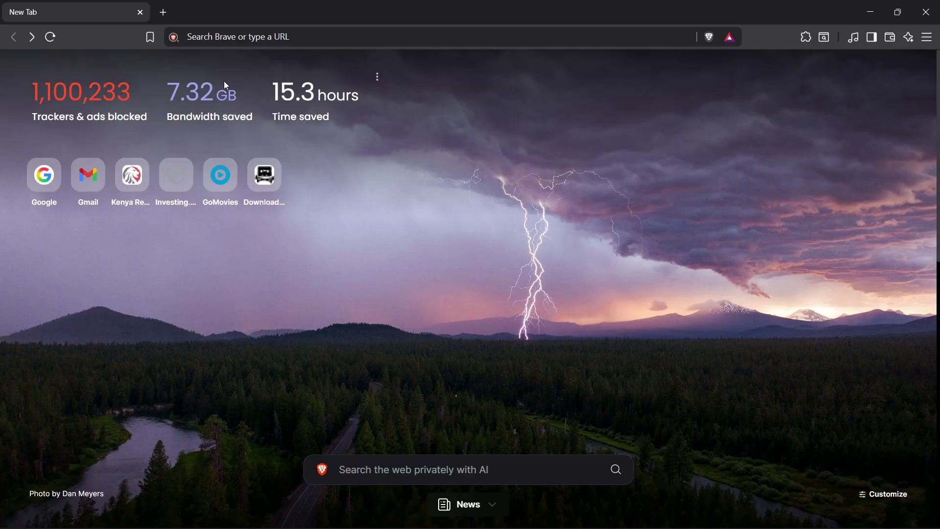
click(249, 39)
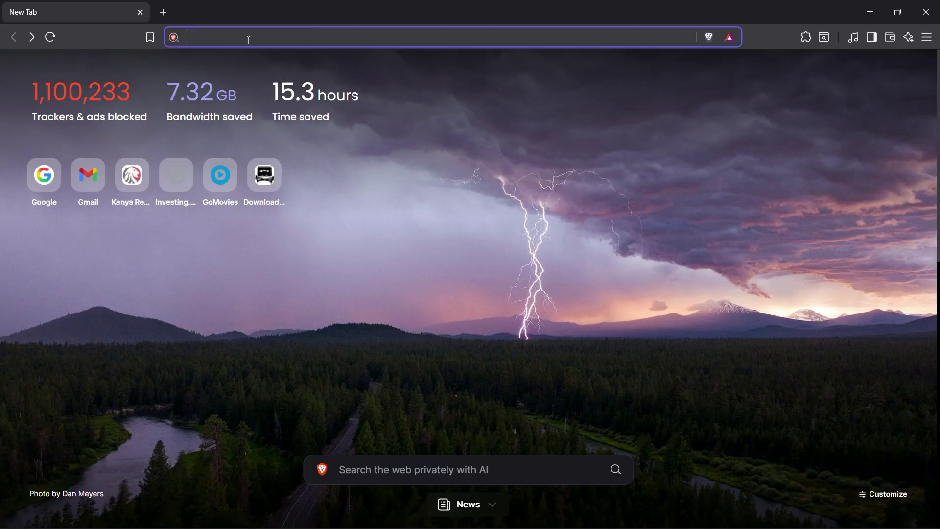
text(ustreasuryyieldc)
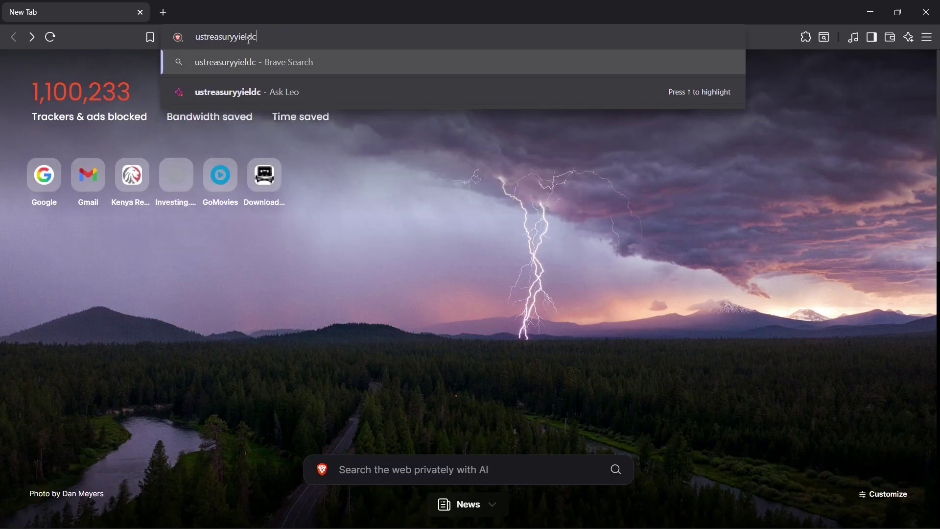
text(urve)
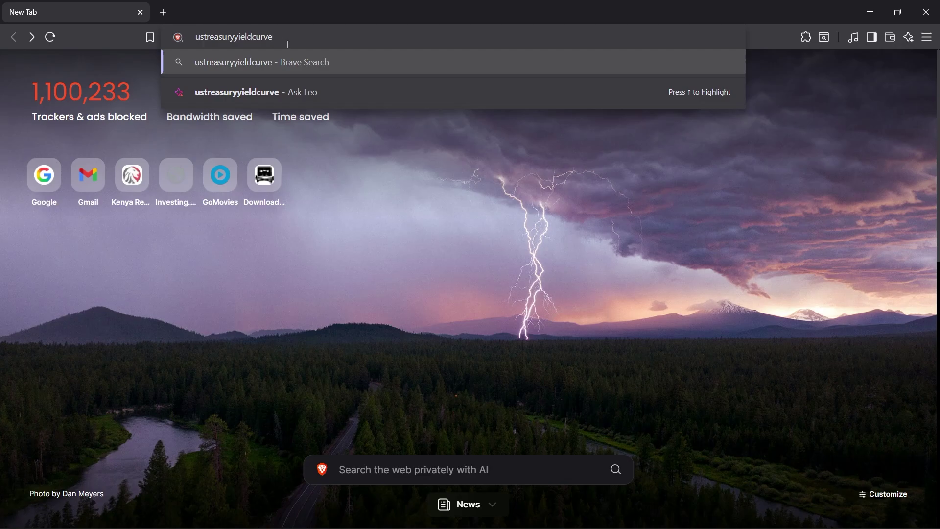
key(Return)
click(195, 213)
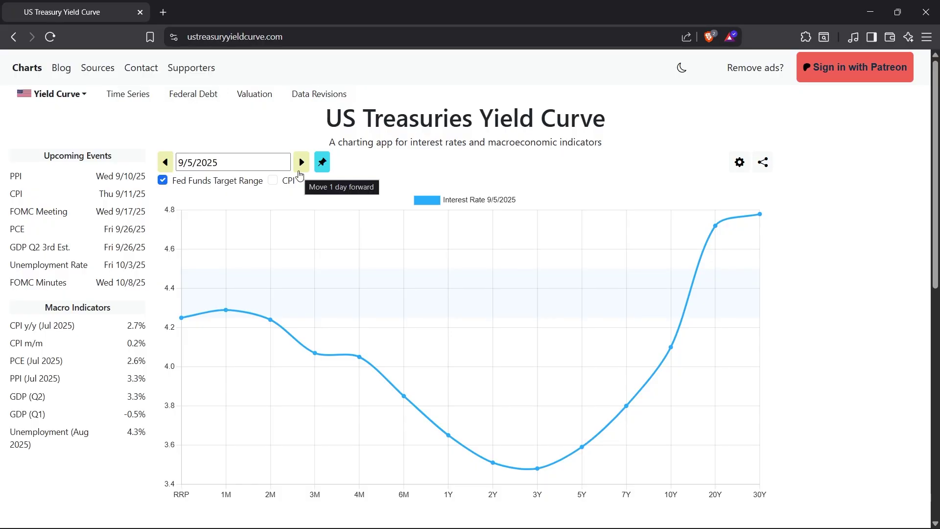
scroll(322, 315, down, 9)
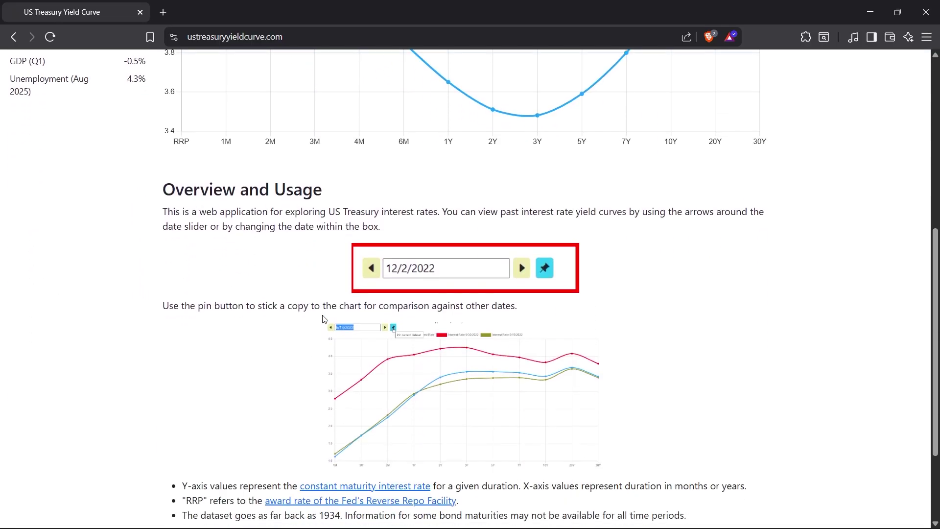
scroll(322, 319, up, 9)
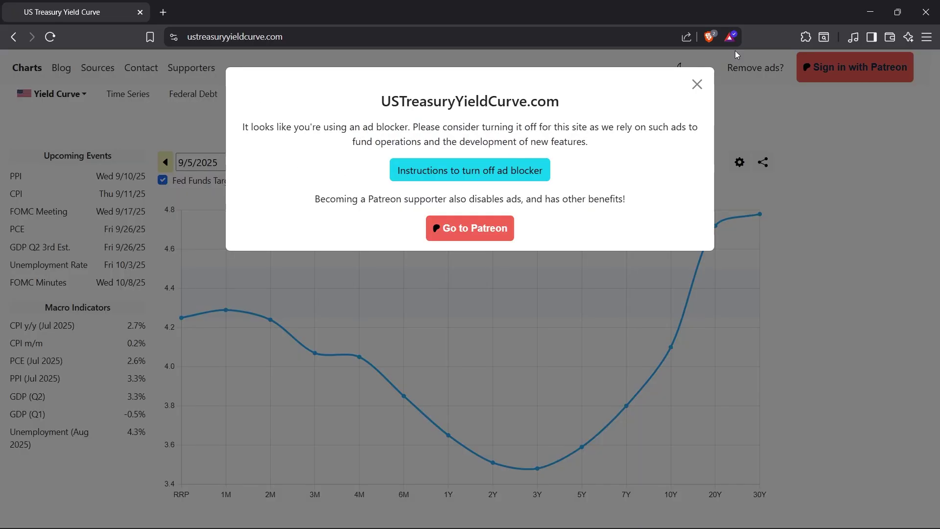
click(697, 85)
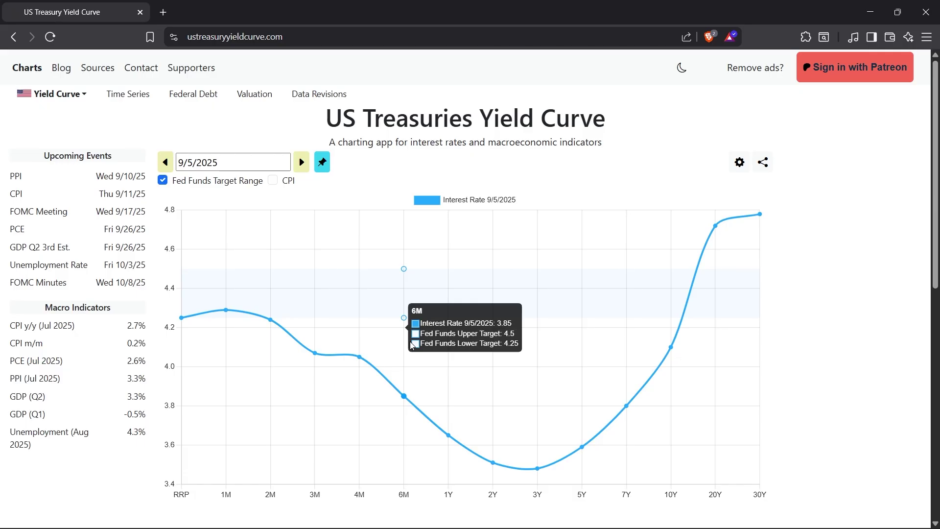
scroll(411, 345, down, 8)
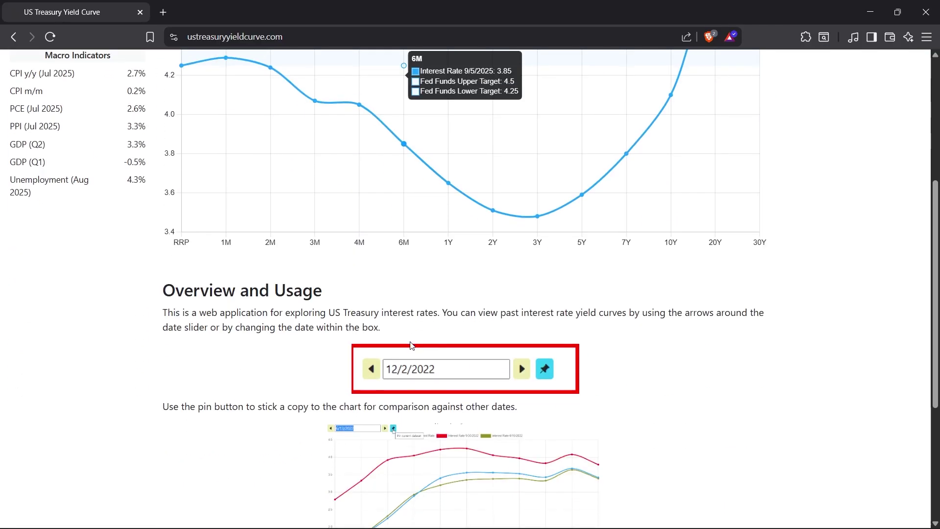
scroll(413, 343, up, 10)
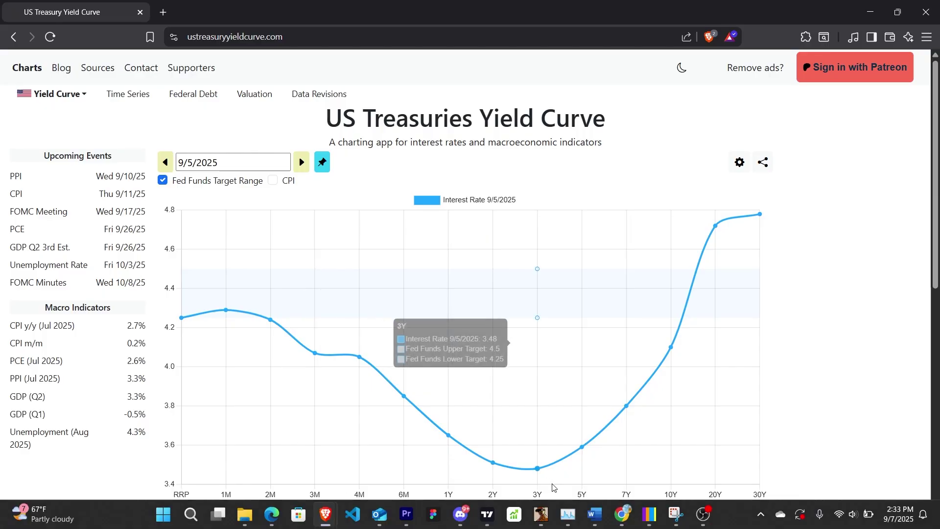
Step: Back in TradingView, hide the 1-year-ago curve, delete the 1-month-ago row, and list that row's dates
click(487, 514)
scroll(633, 453, right, 5)
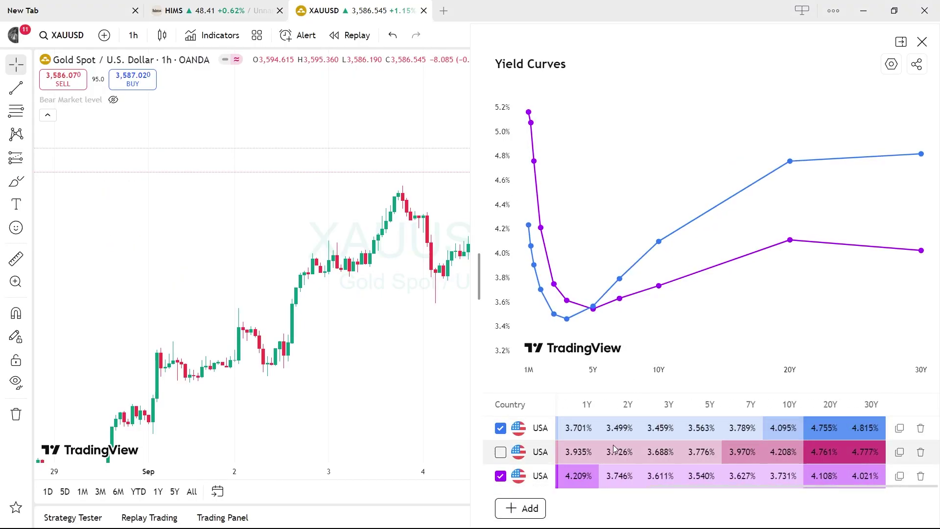
scroll(633, 454, left, 4)
scroll(633, 453, left, 3)
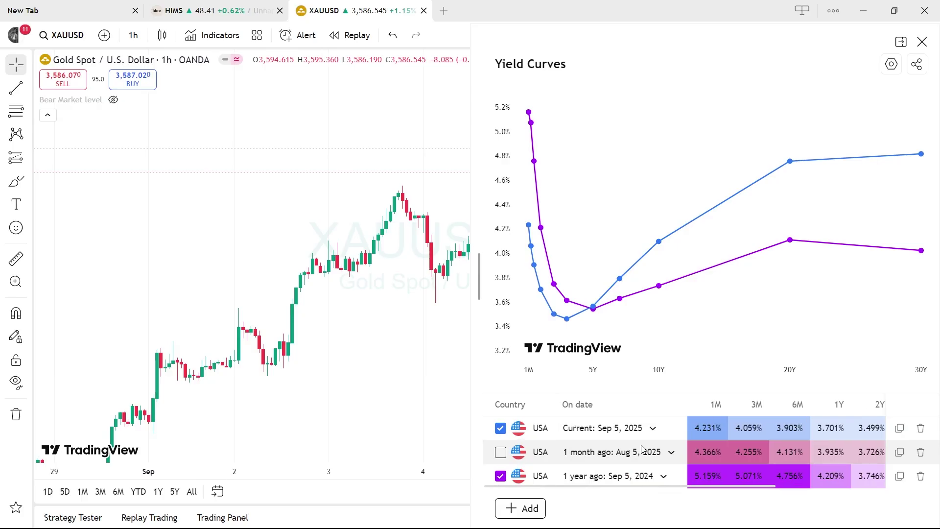
scroll(741, 445, right, 5)
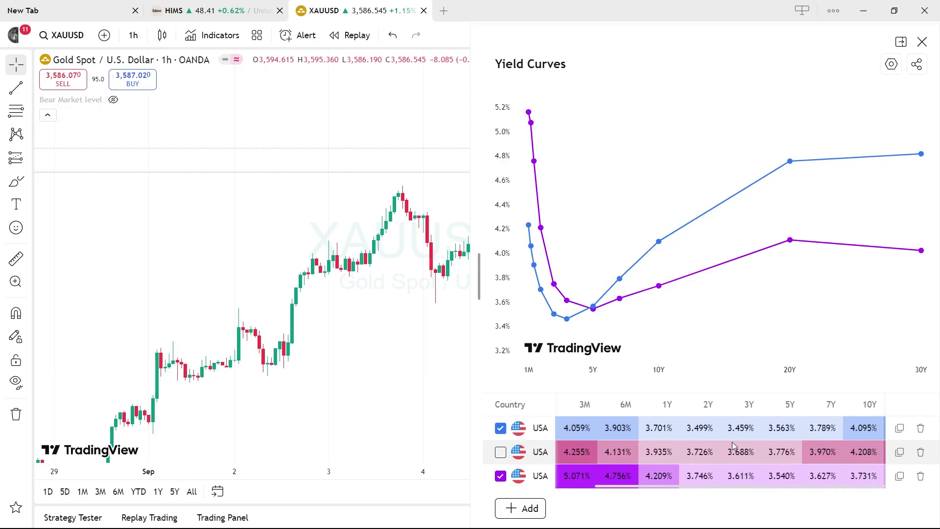
scroll(732, 442, left, 5)
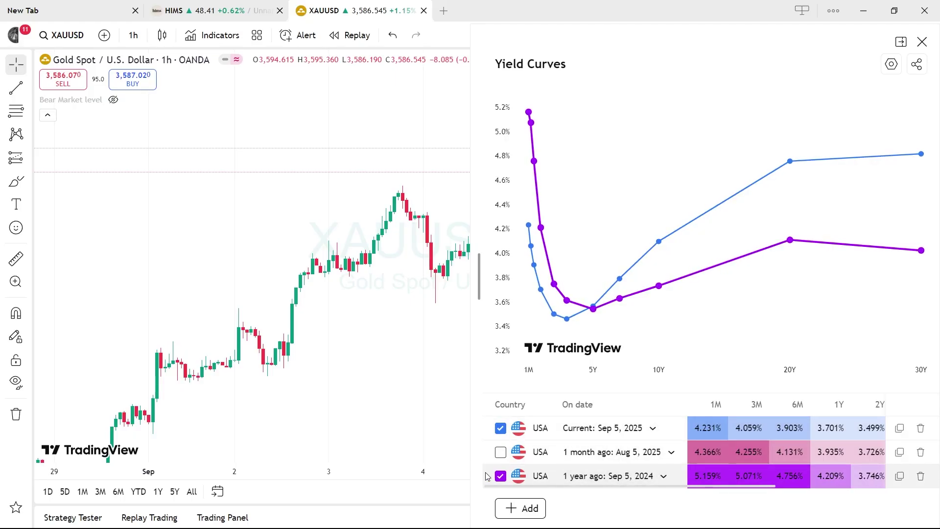
click(500, 478)
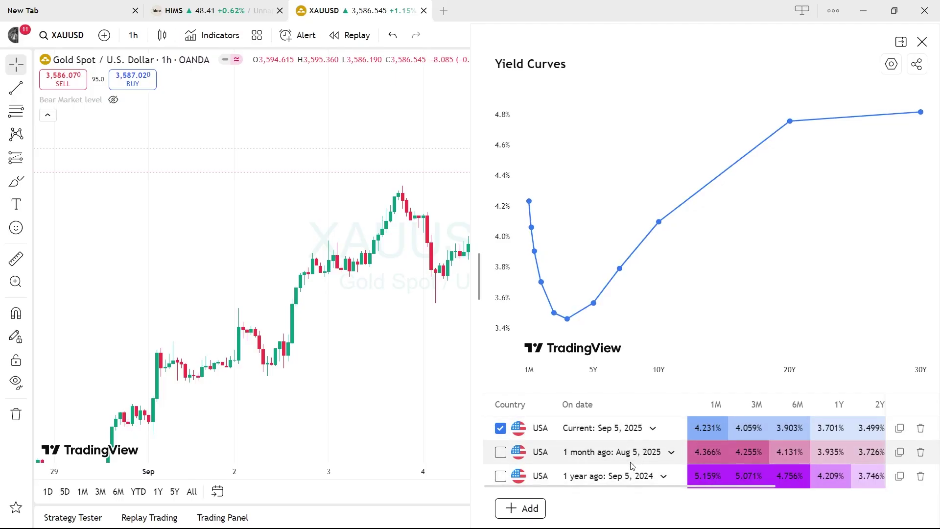
click(920, 452)
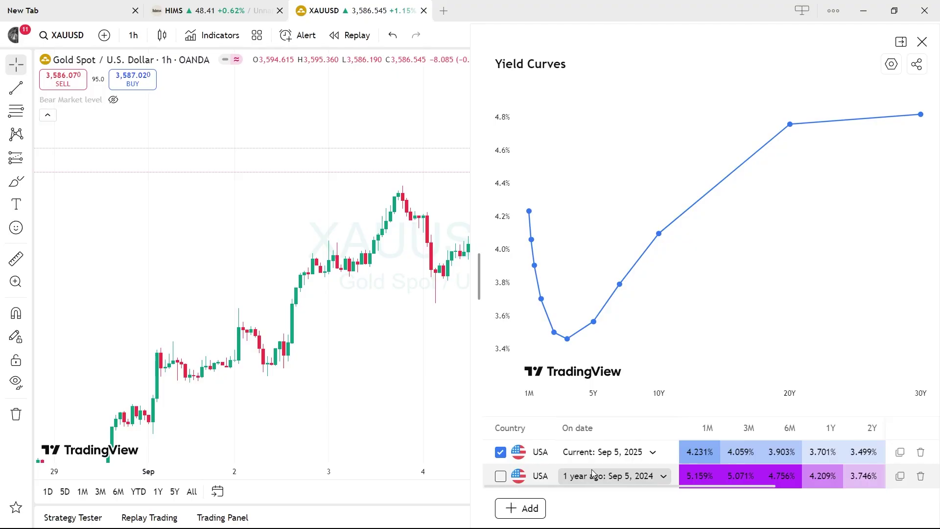
click(656, 476)
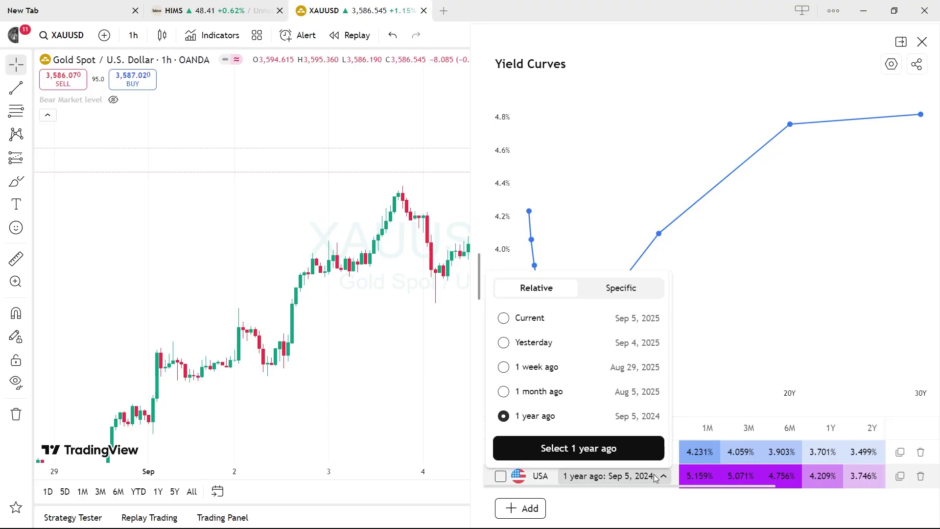
Step: Switch the second curve to a Specific date and step the calendar back to June 2024
click(609, 267)
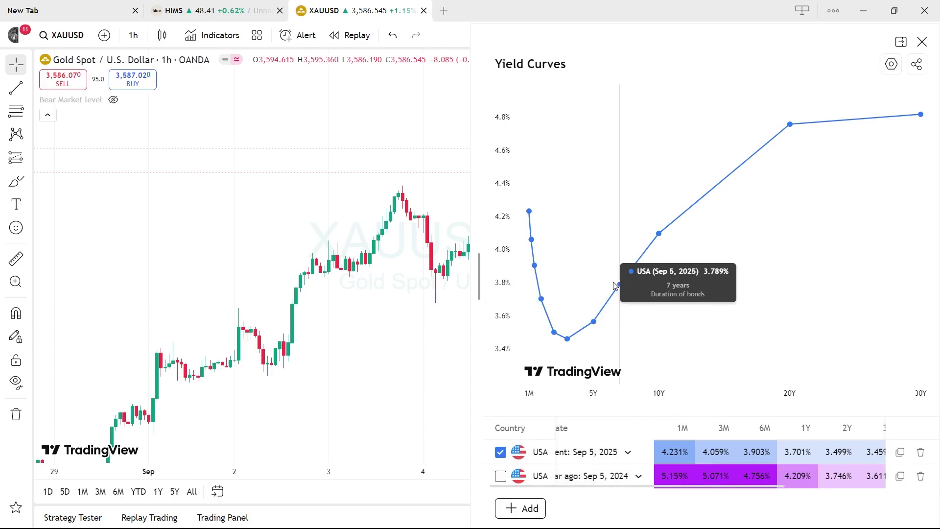
scroll(626, 480, left, 5)
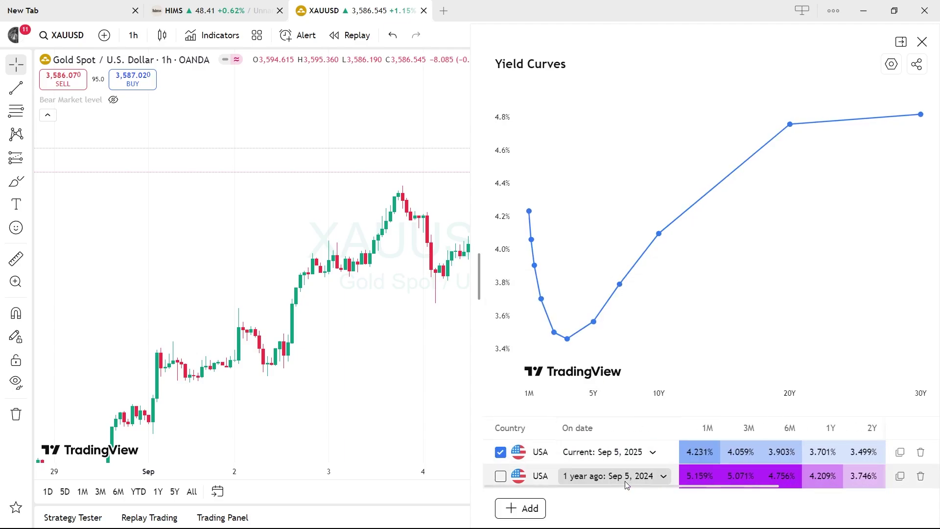
click(625, 482)
click(631, 292)
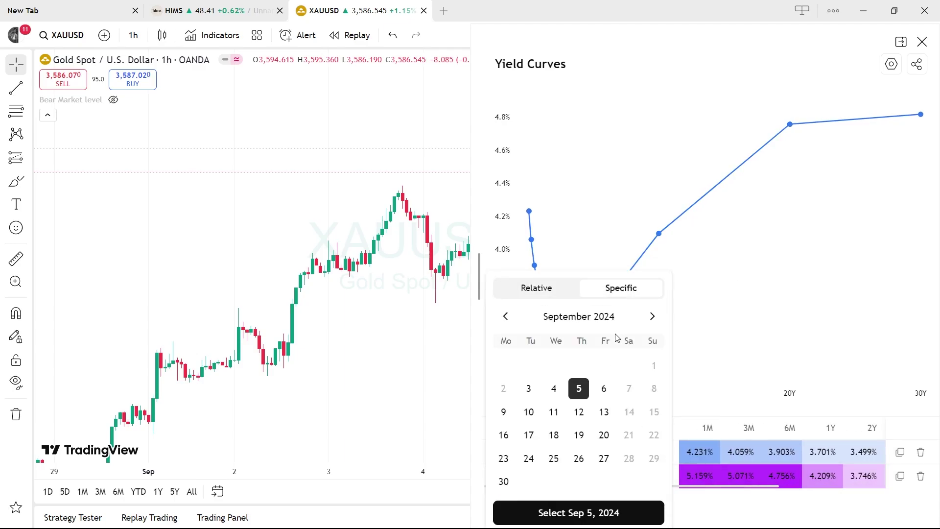
click(507, 317)
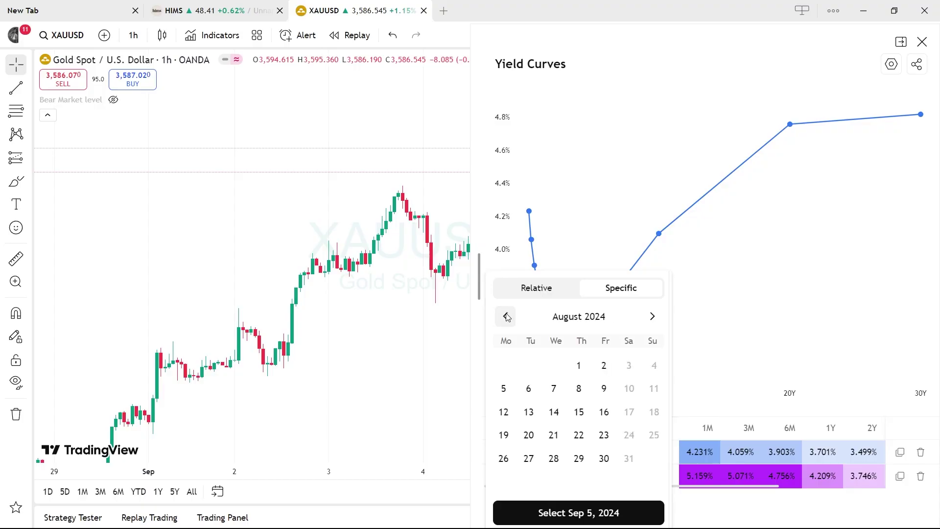
click(507, 317)
click(507, 317)
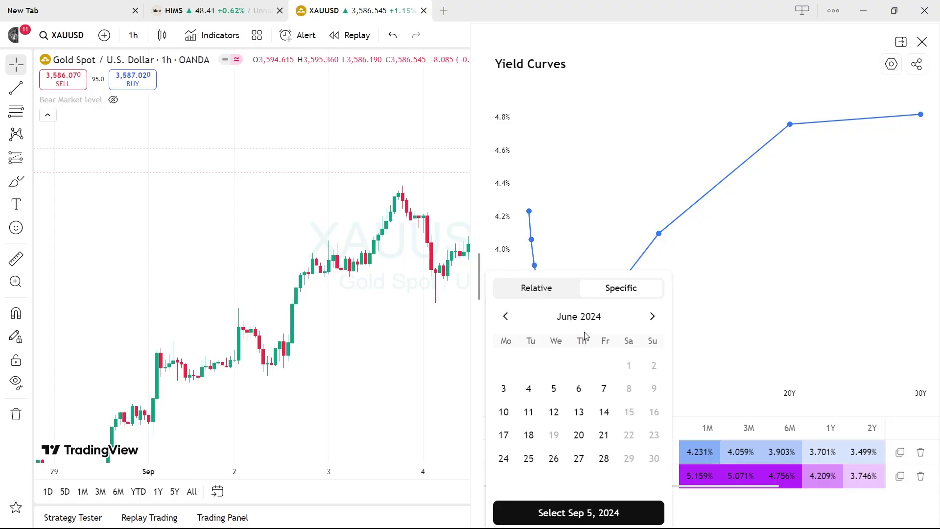
Step: Pick January 18, 2022 from the month-year view, apply it, and plot that curve
click(591, 318)
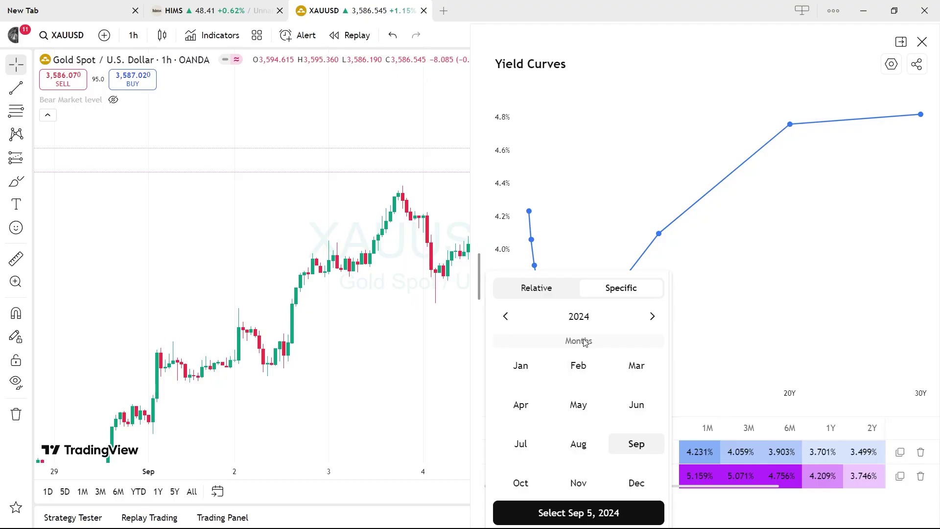
click(507, 317)
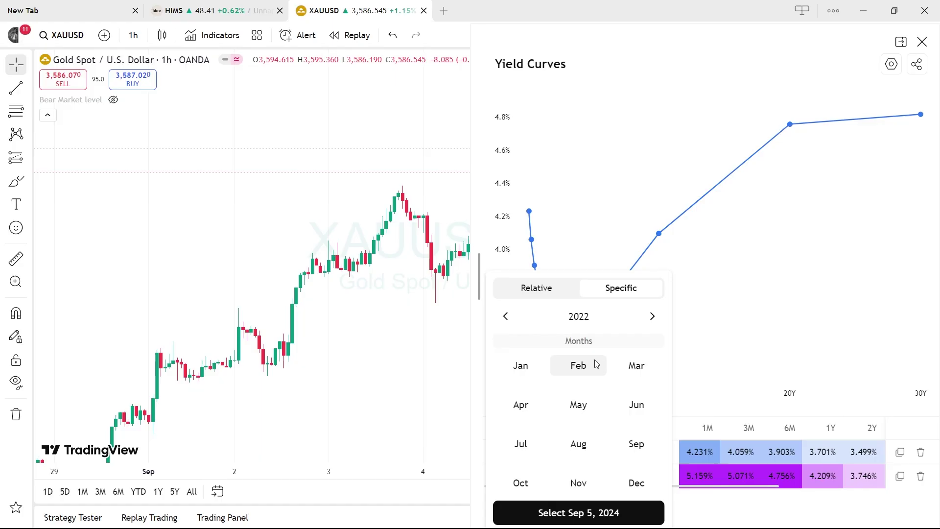
click(521, 366)
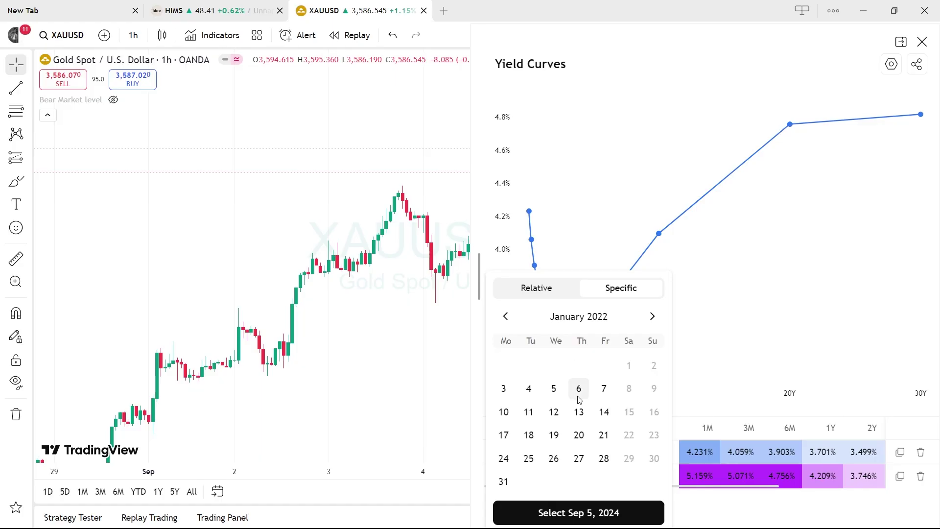
click(528, 434)
click(574, 514)
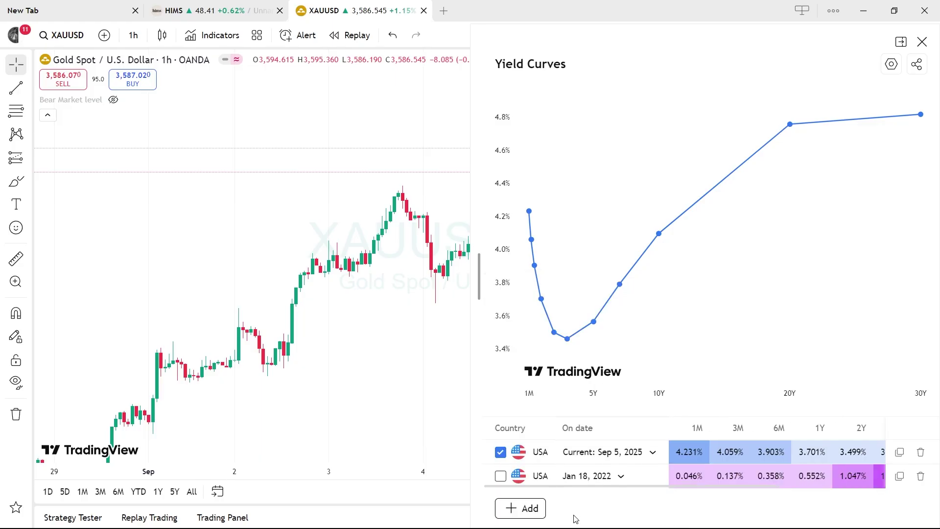
click(500, 476)
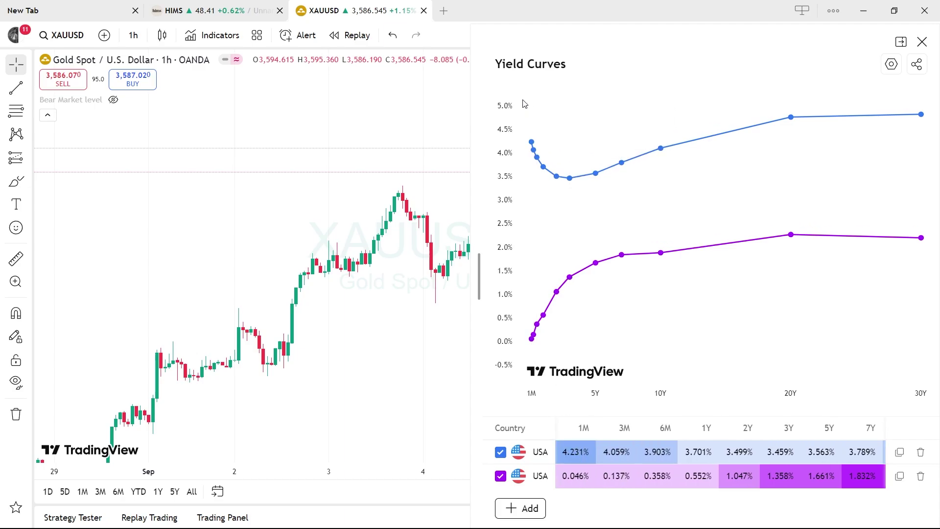
mouse_move(527, 125)
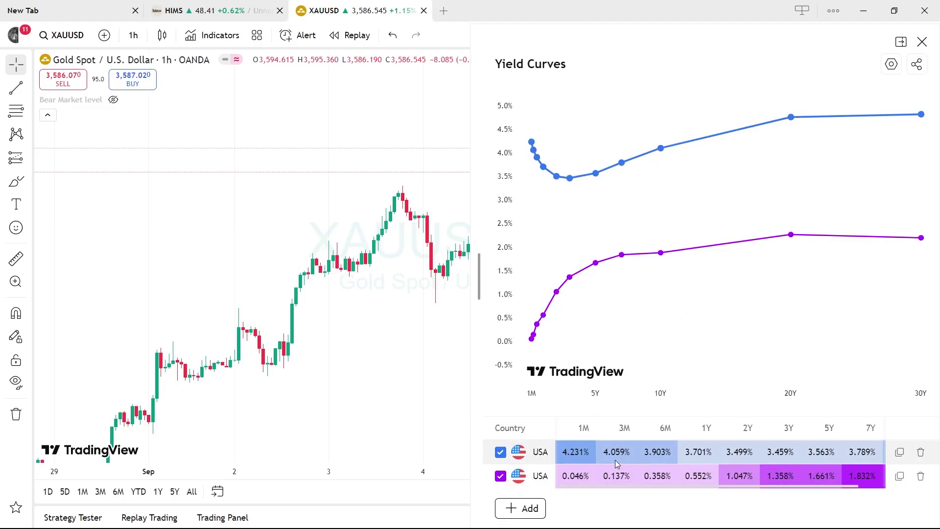
Step: Change the comparison date from Jan 18, 2022 to Jan 9, 2024 through the month-year picker
scroll(603, 478, left, 3)
click(621, 476)
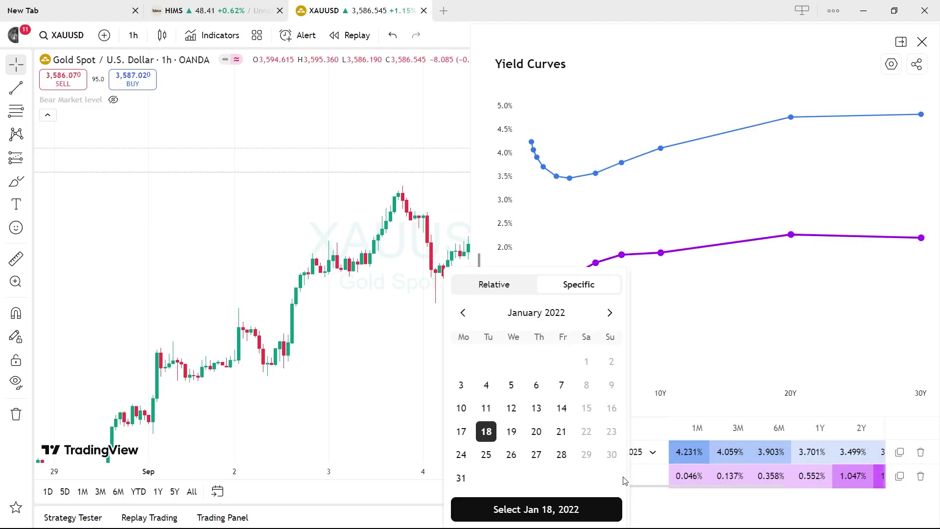
click(537, 312)
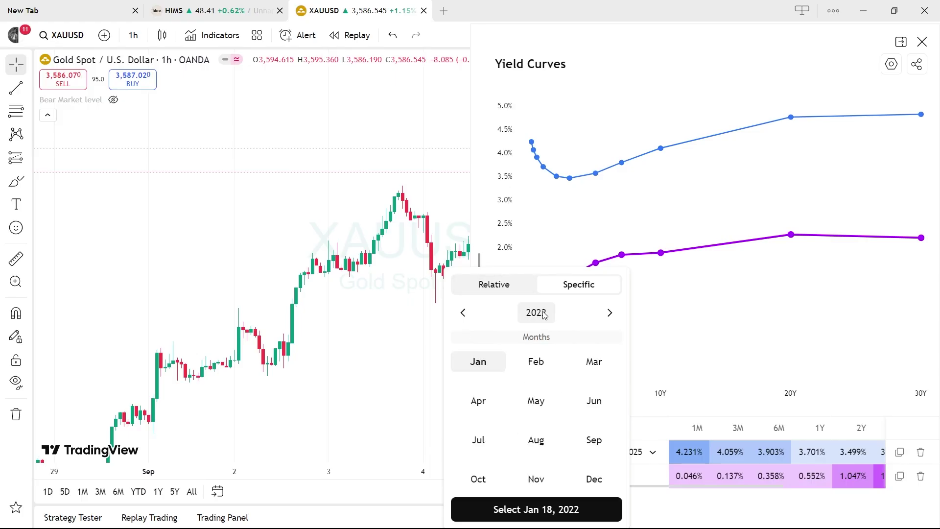
click(609, 312)
click(610, 313)
click(479, 362)
click(485, 384)
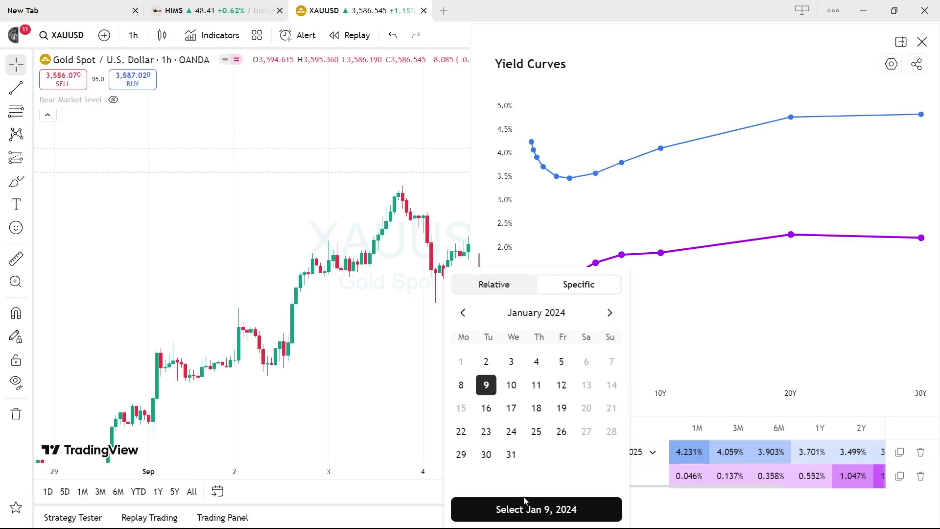
click(525, 505)
mouse_move(643, 356)
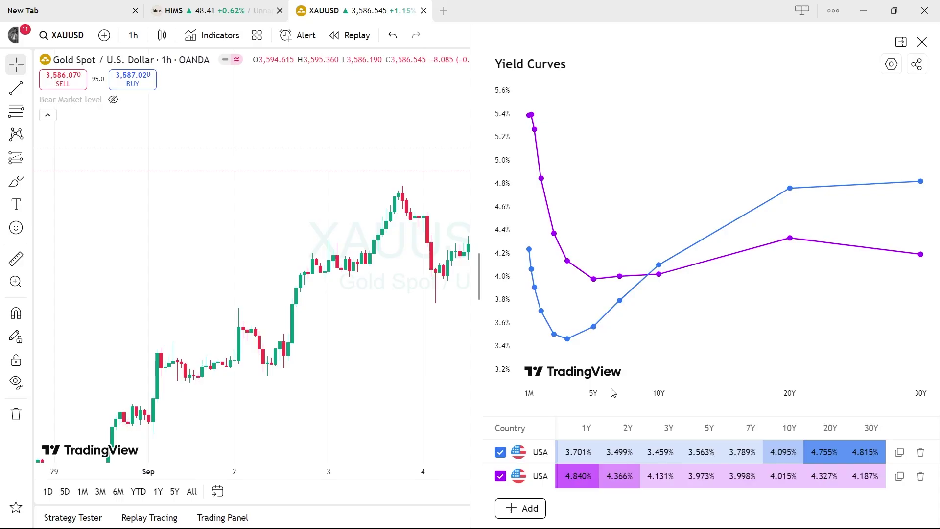
scroll(591, 458, left, 5)
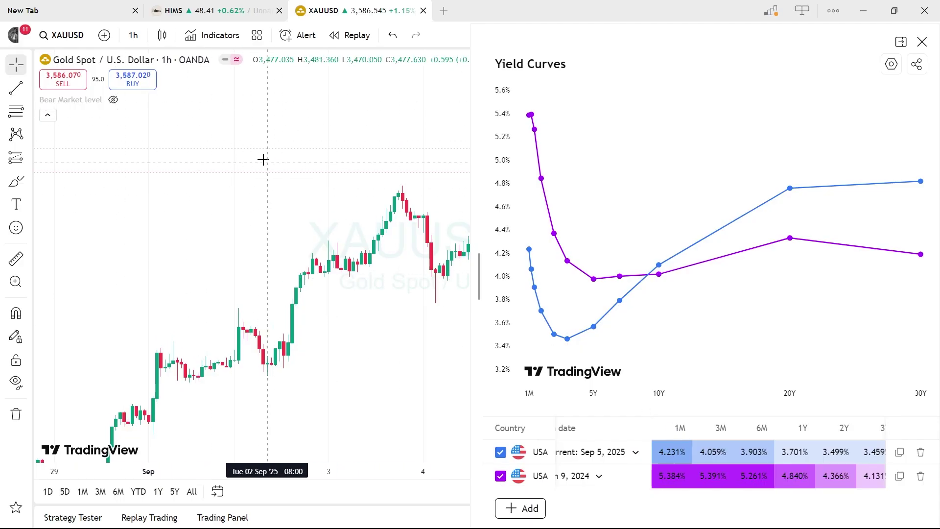
mouse_move(744, 235)
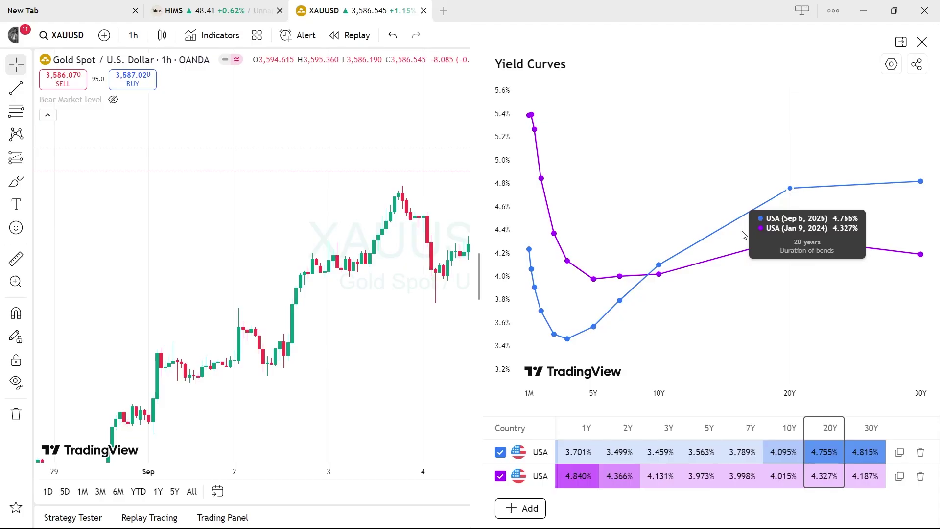
Step: Close the Yield Curves panel and reopen it from the Products list
click(922, 44)
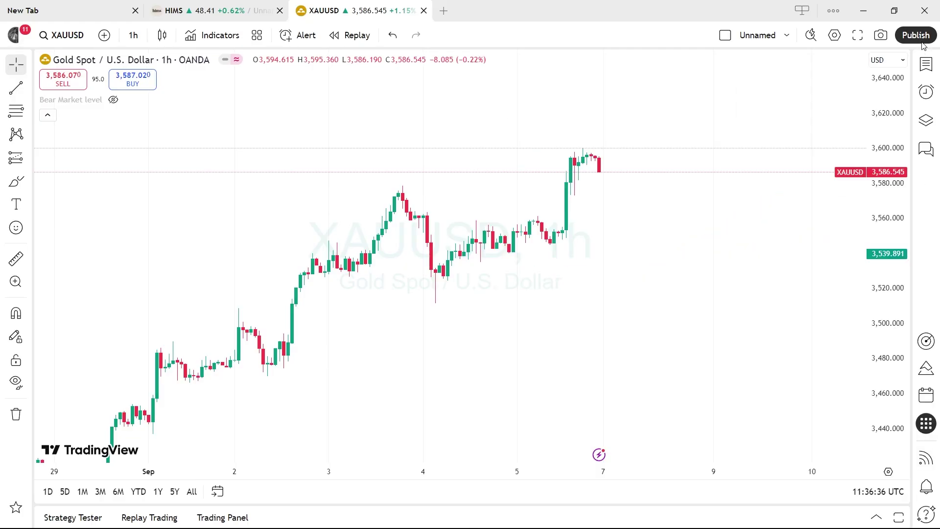
click(925, 424)
click(812, 443)
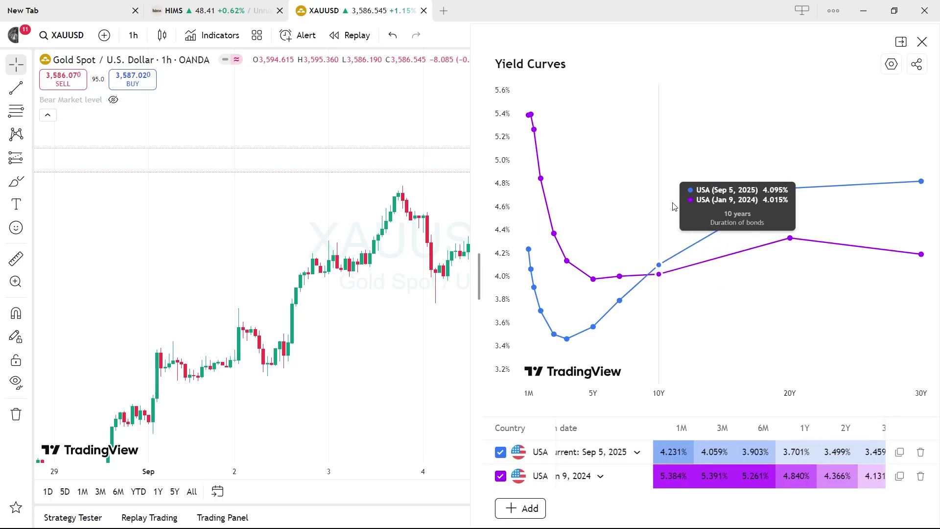
Step: Review the Jan 9, 2024 versus Sep 5, 2025 table, then restore the panel to docked size
mouse_move(563, 383)
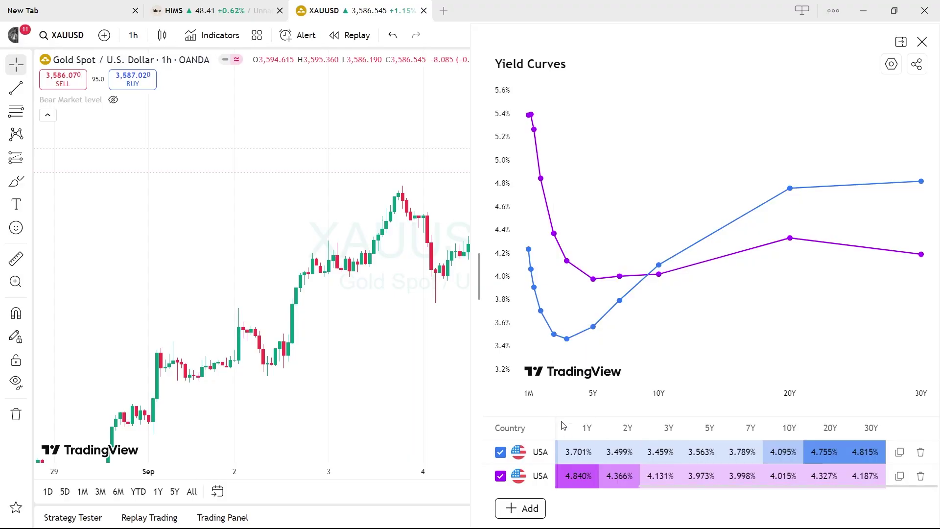
scroll(593, 465, left, 2)
scroll(593, 465, left, 3)
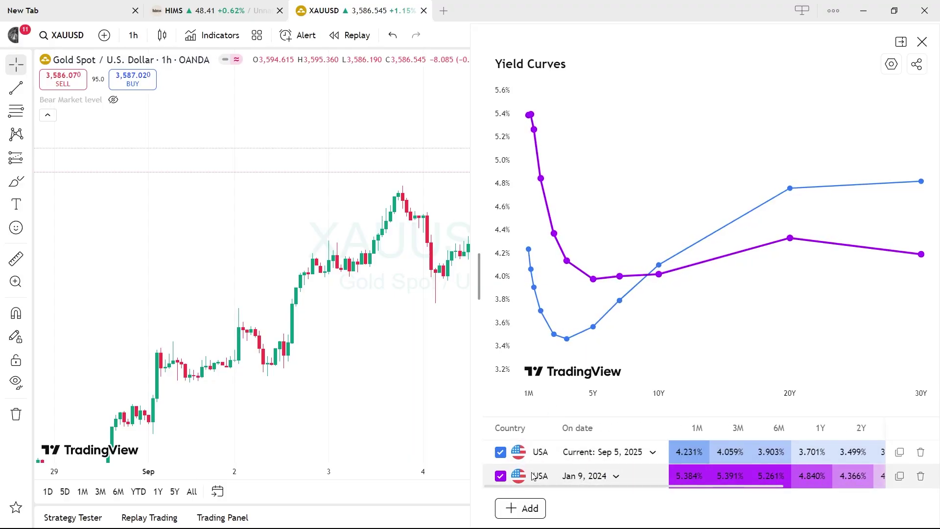
mouse_move(733, 375)
scroll(551, 448, right, 5)
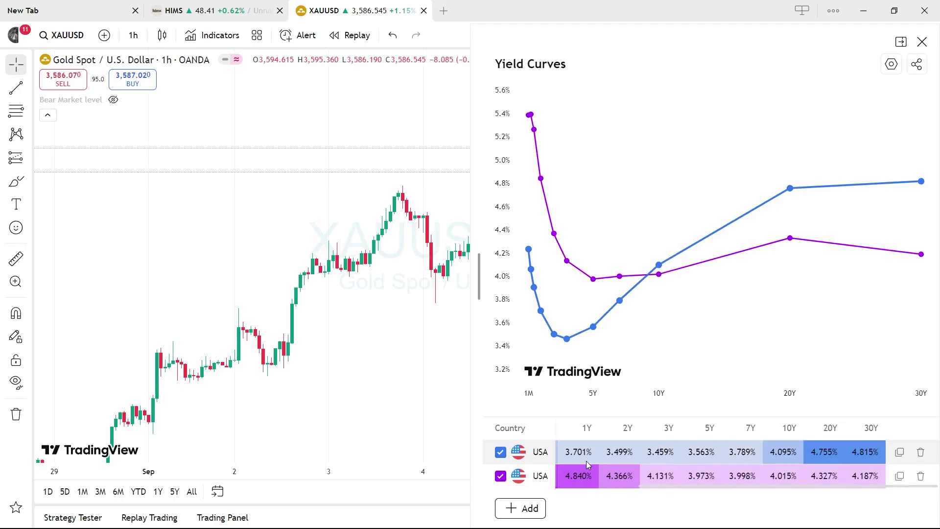
scroll(586, 460, left, 5)
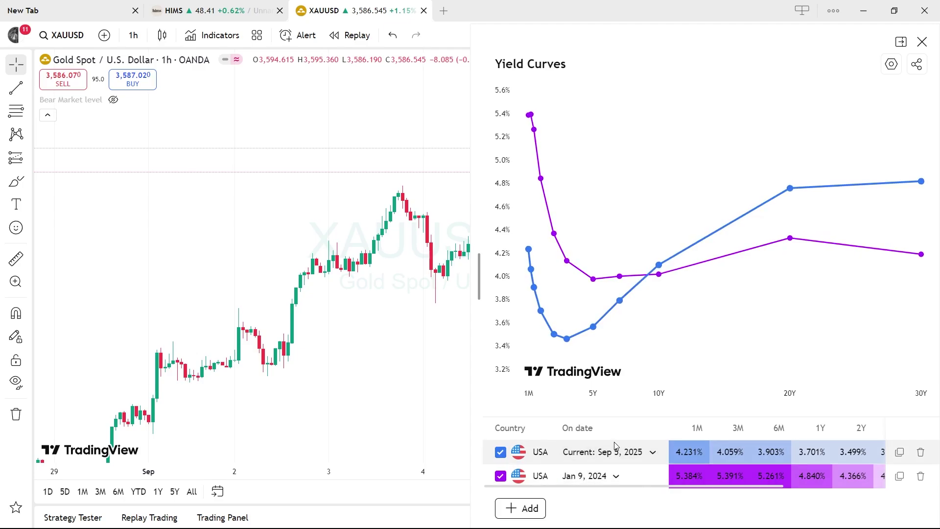
scroll(720, 463, right, 5)
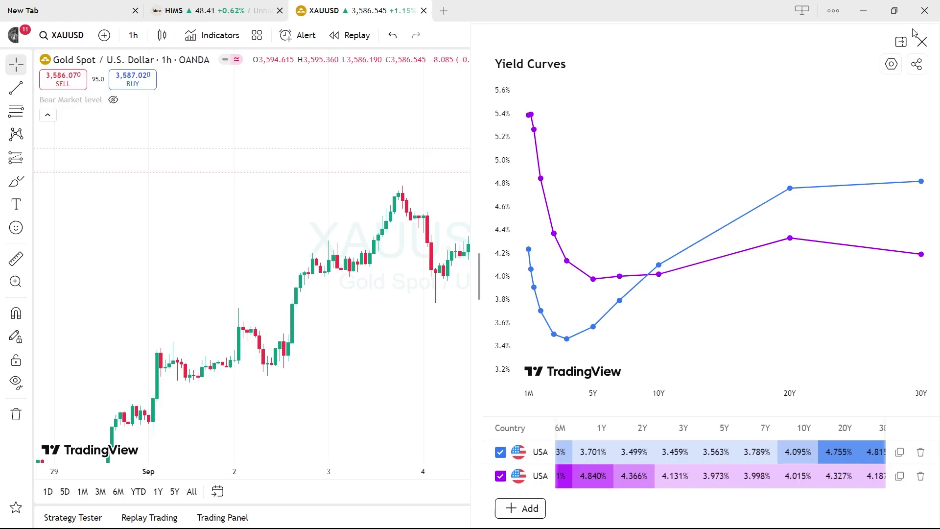
click(898, 47)
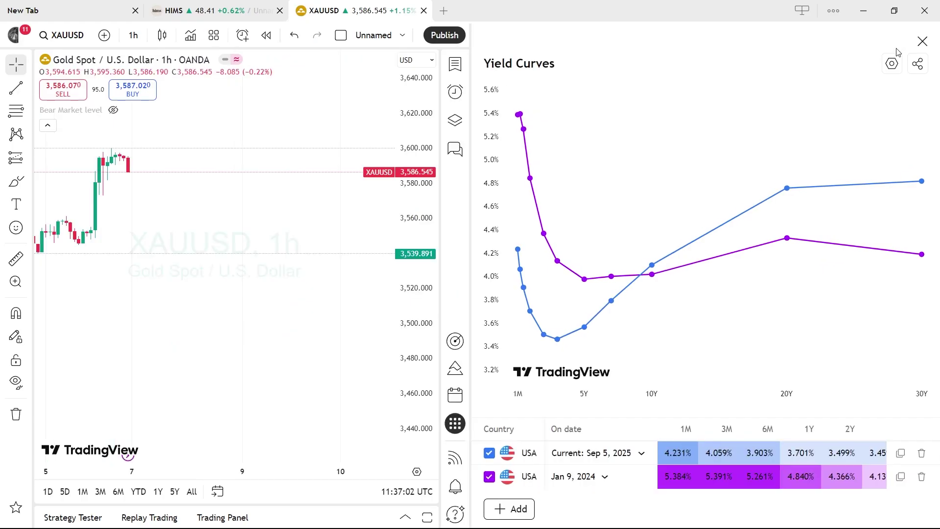